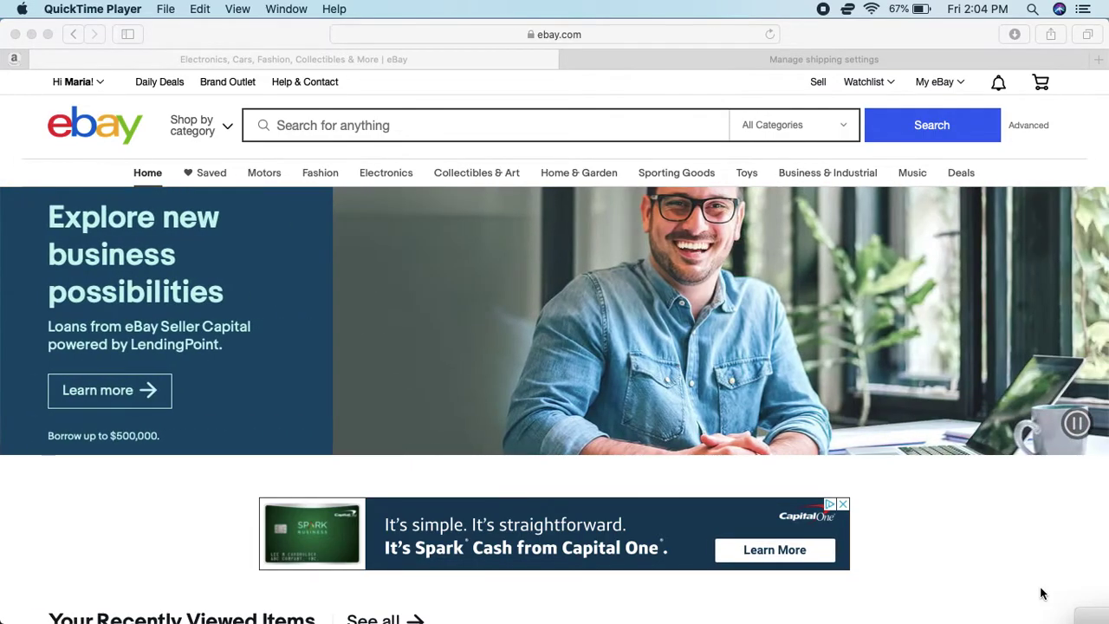
Point at the My eBay menu in the home page header to show its sections
mouse_move(995, 618)
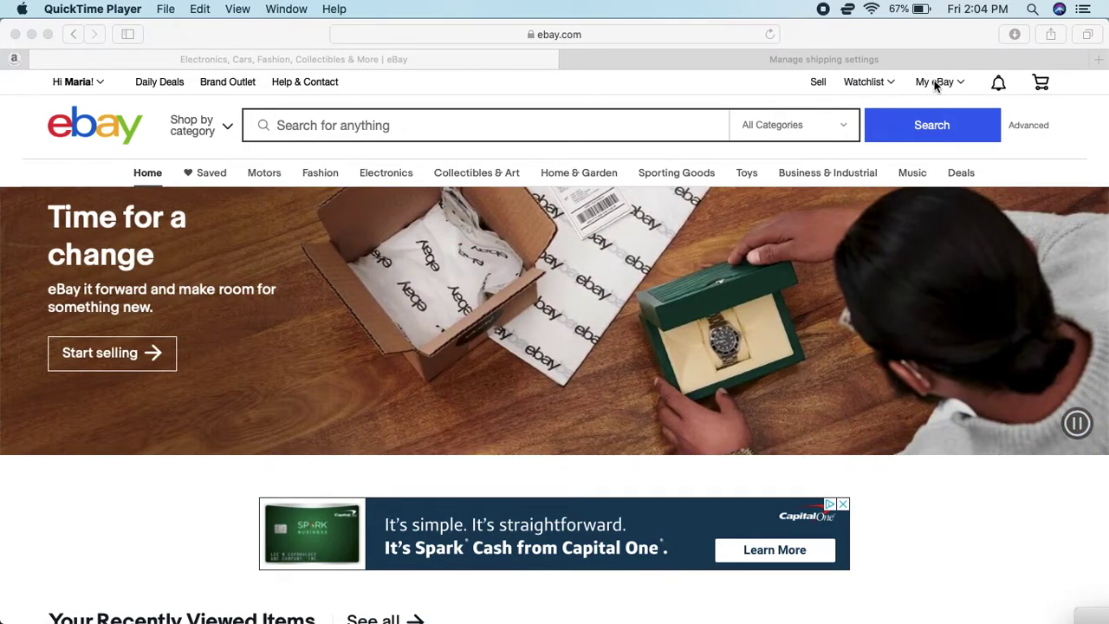
Go to the My eBay Summary page showing the 6-item watch list
click(936, 84)
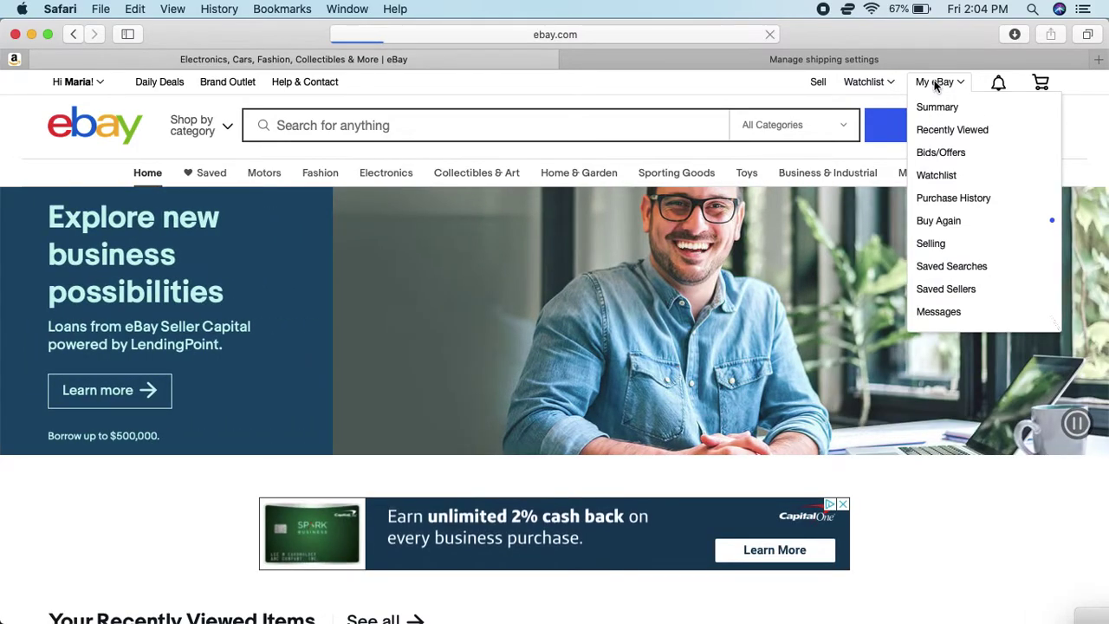
click(935, 84)
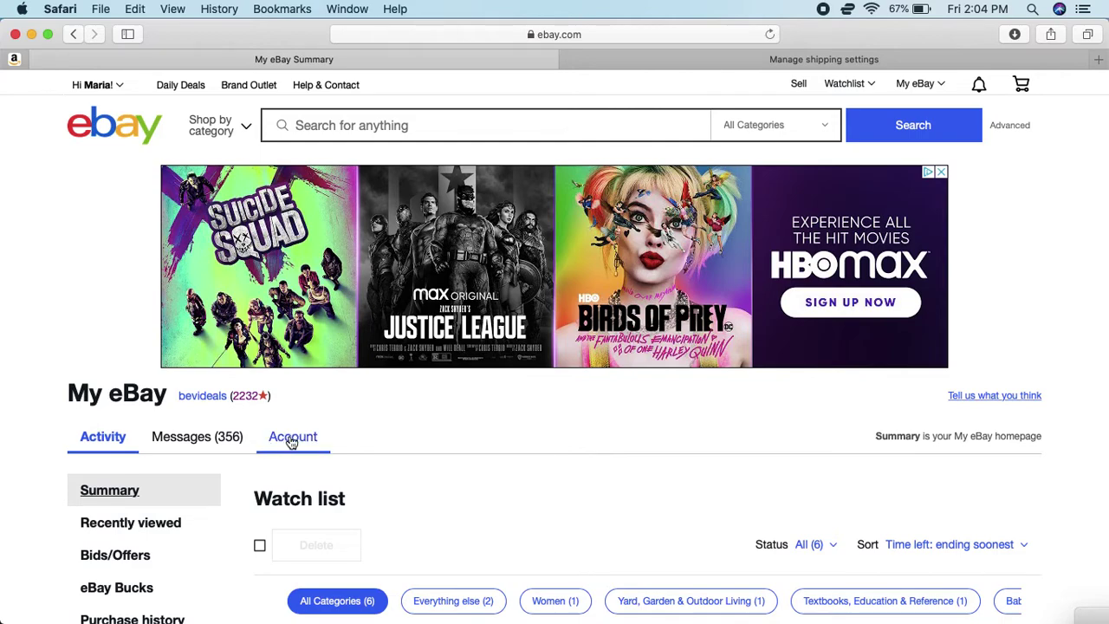
Open Account settings and bring the Selling section into view
click(292, 438)
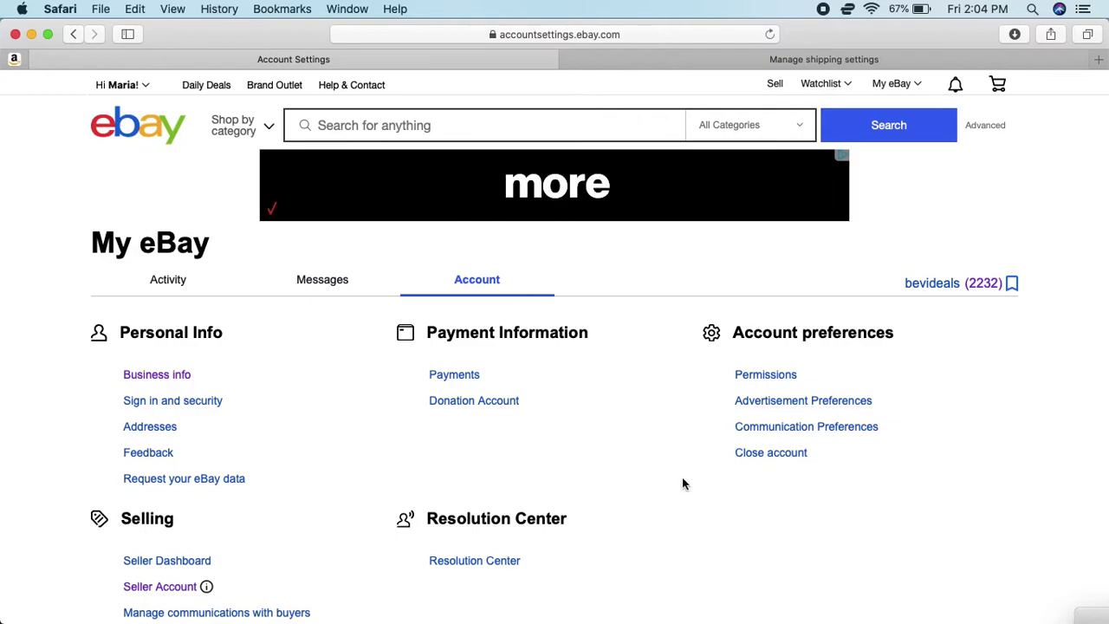
scroll(172, 475, down, 5)
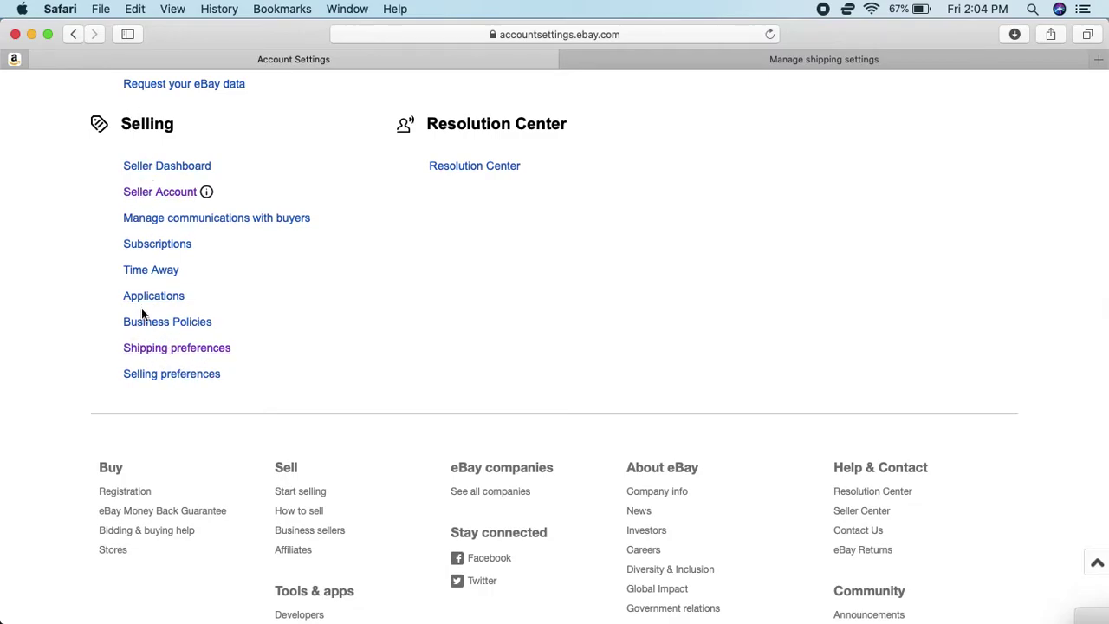
Open Shipping preferences to review Global Shipping Program and handling time settings
click(169, 349)
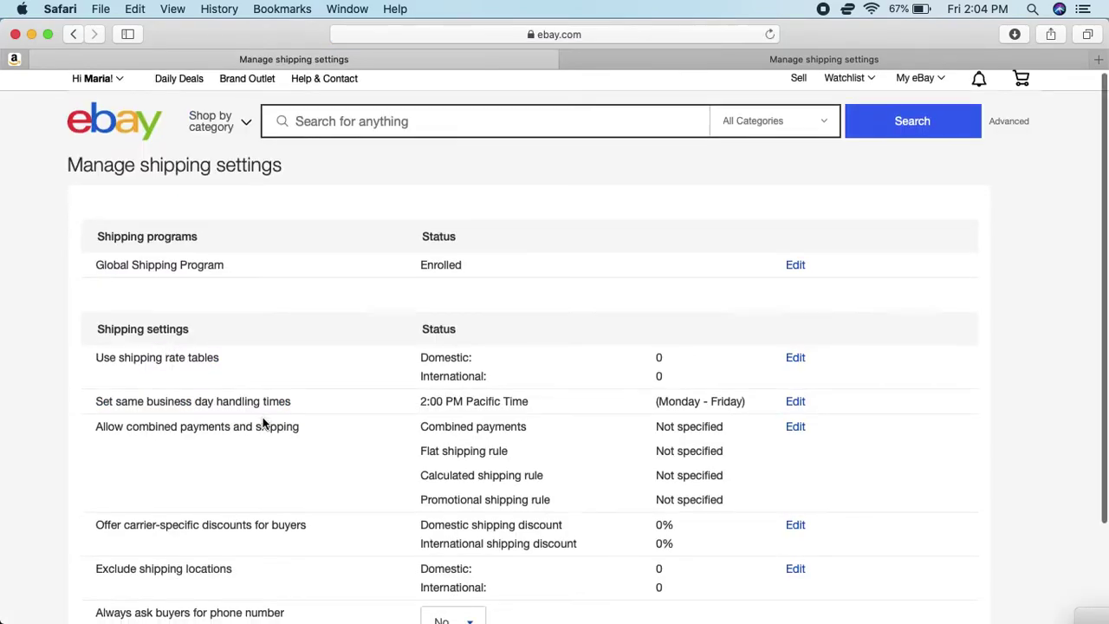
scroll(263, 416, down, 3)
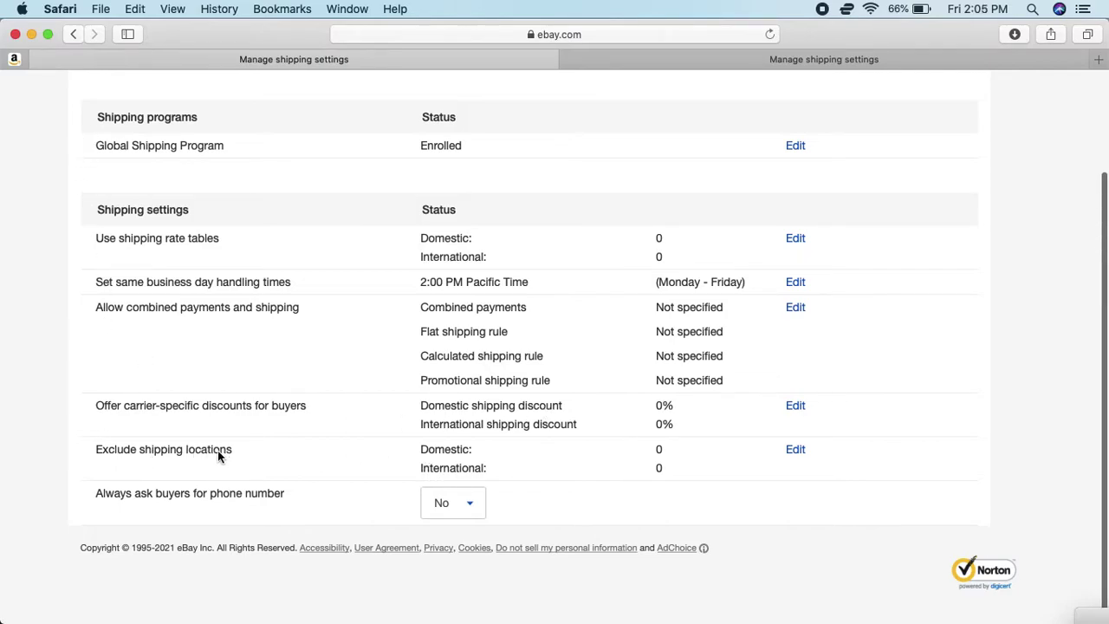
Edit Exclude shipping locations, with Alaska and Hawaii checked as excluded
click(797, 451)
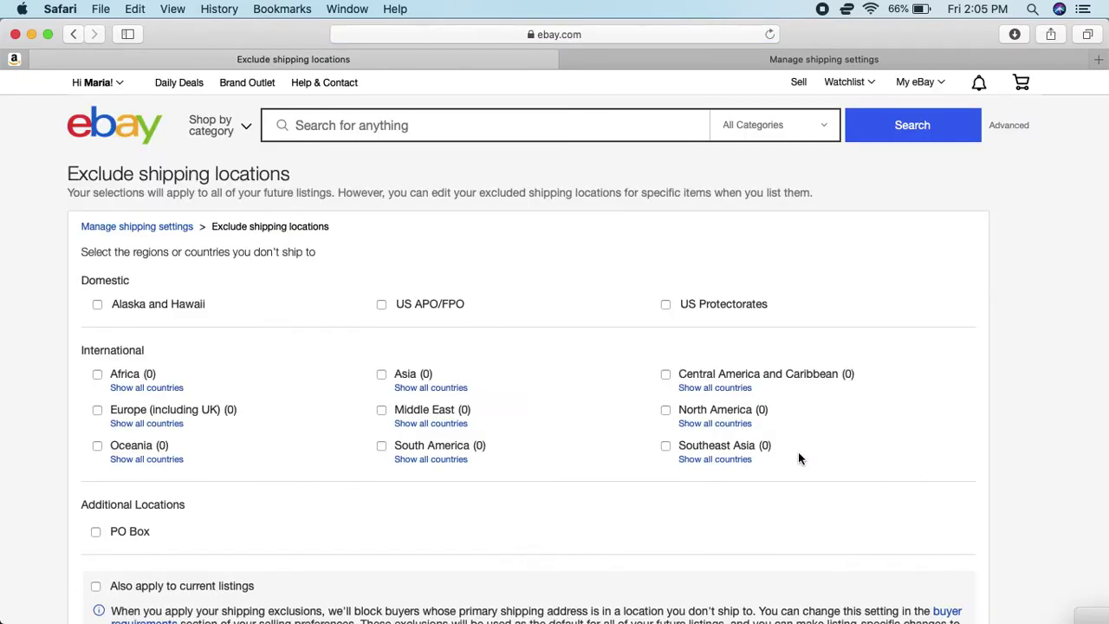
scroll(508, 473, down, 3)
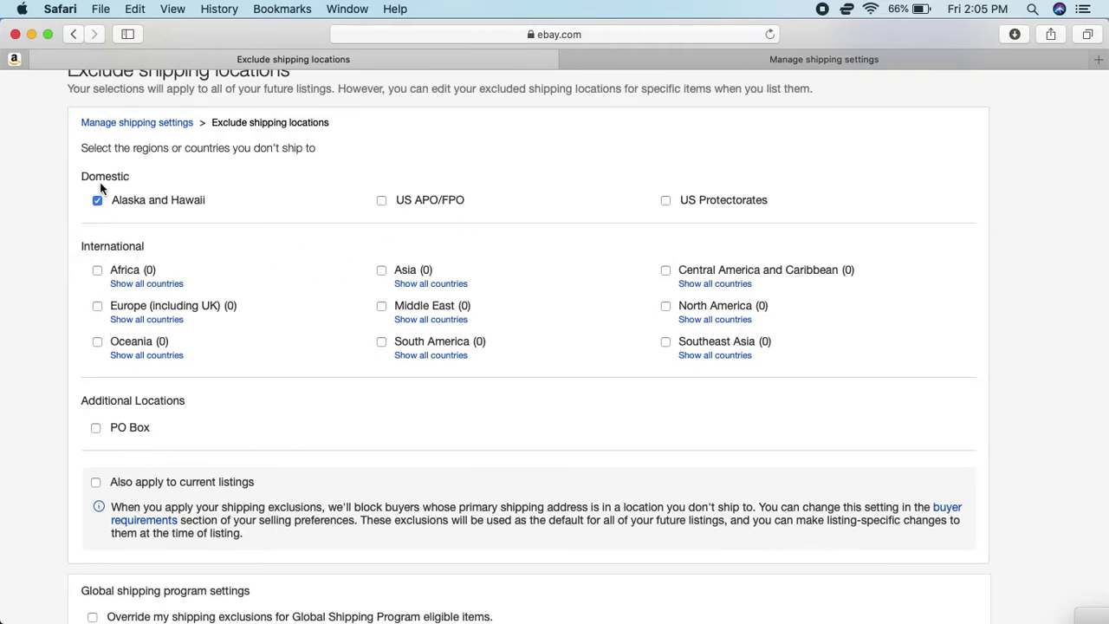
Replace the Alaska and Hawaii exclusion with all 12 Middle East countries, Bahrain included
click(383, 201)
click(96, 201)
click(382, 306)
click(442, 319)
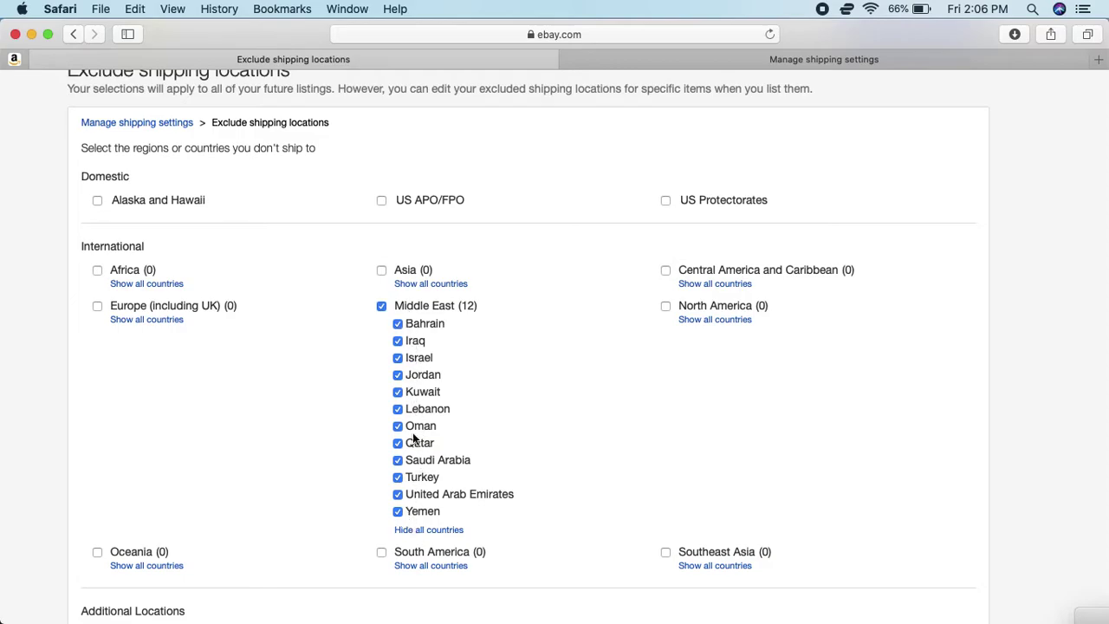
click(397, 323)
click(398, 323)
click(404, 532)
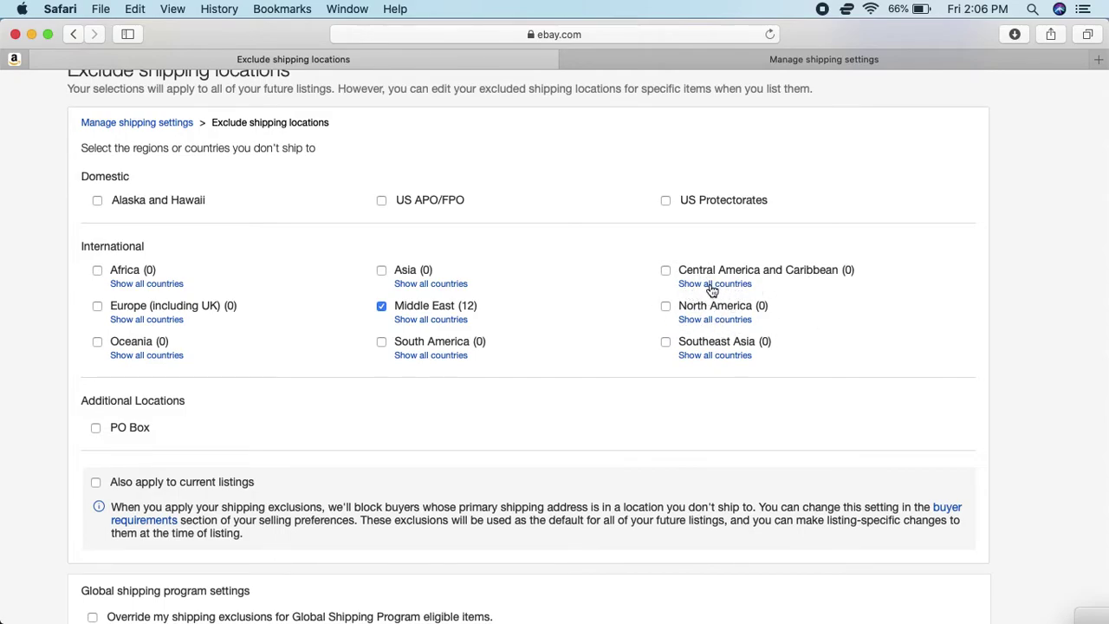
Untick Middle East and exclude Asia's 20 countries instead
click(382, 306)
scroll(386, 305, down, 5)
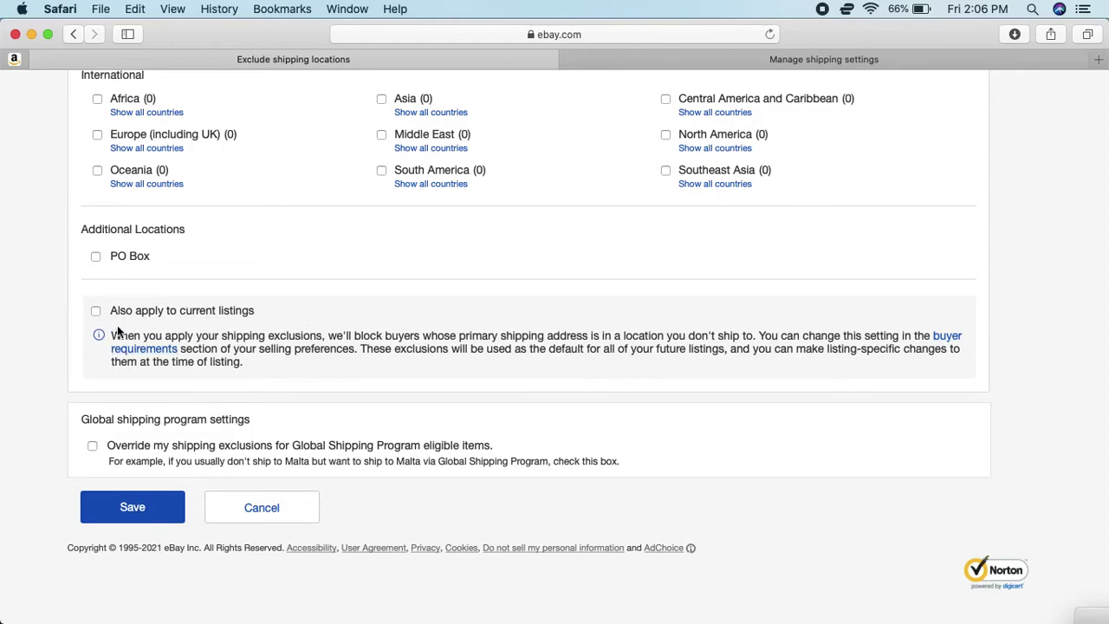
scroll(345, 341, up, 3)
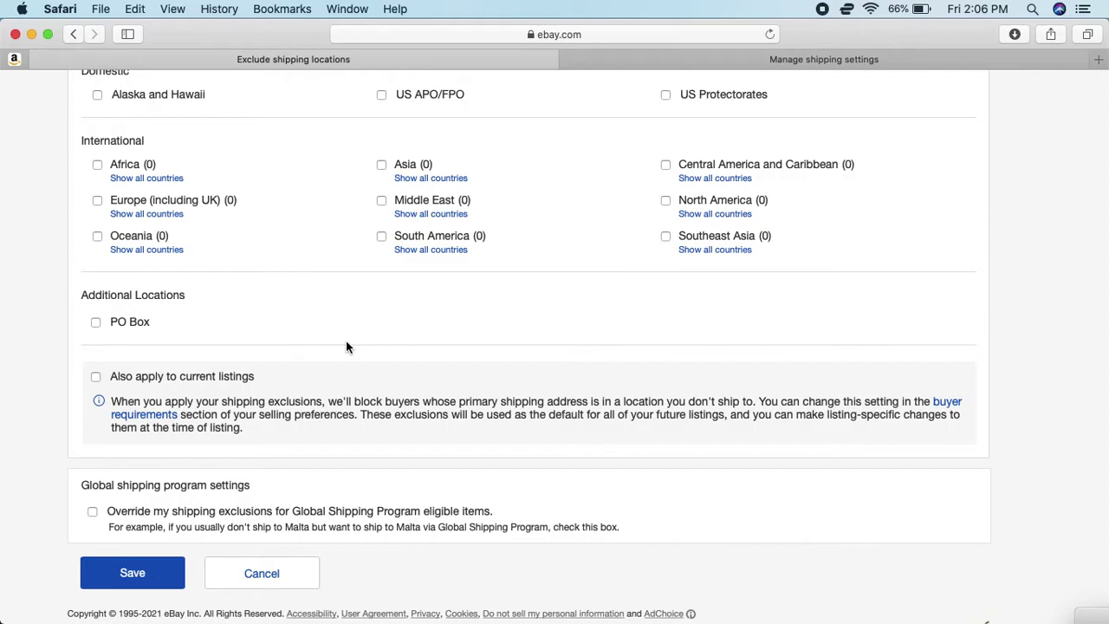
scroll(317, 315, up, 3)
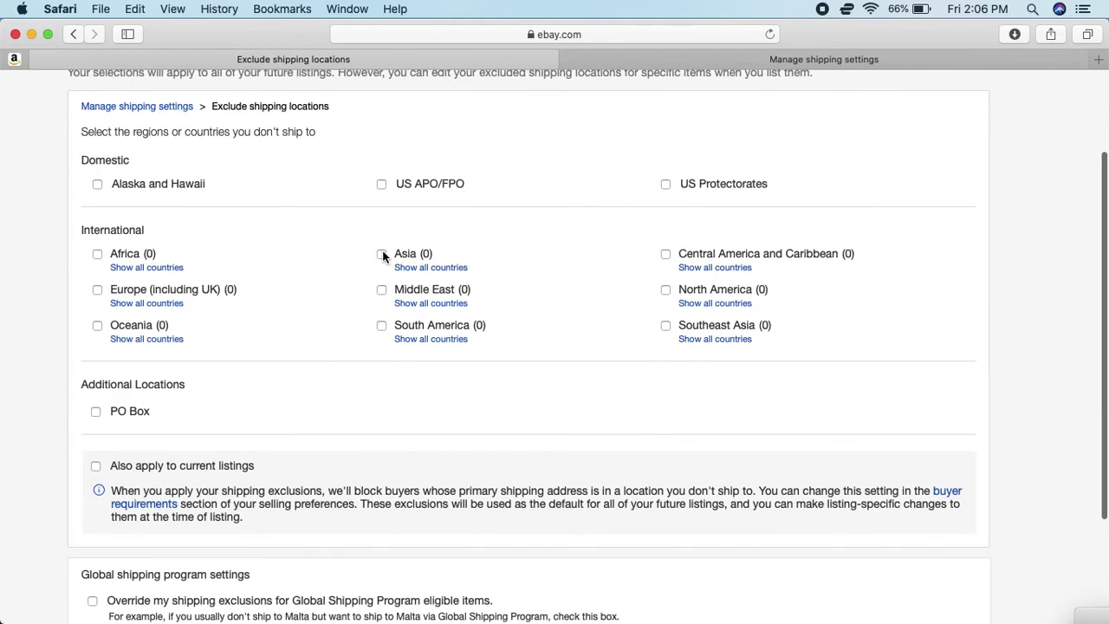
click(382, 255)
scroll(338, 396, down, 3)
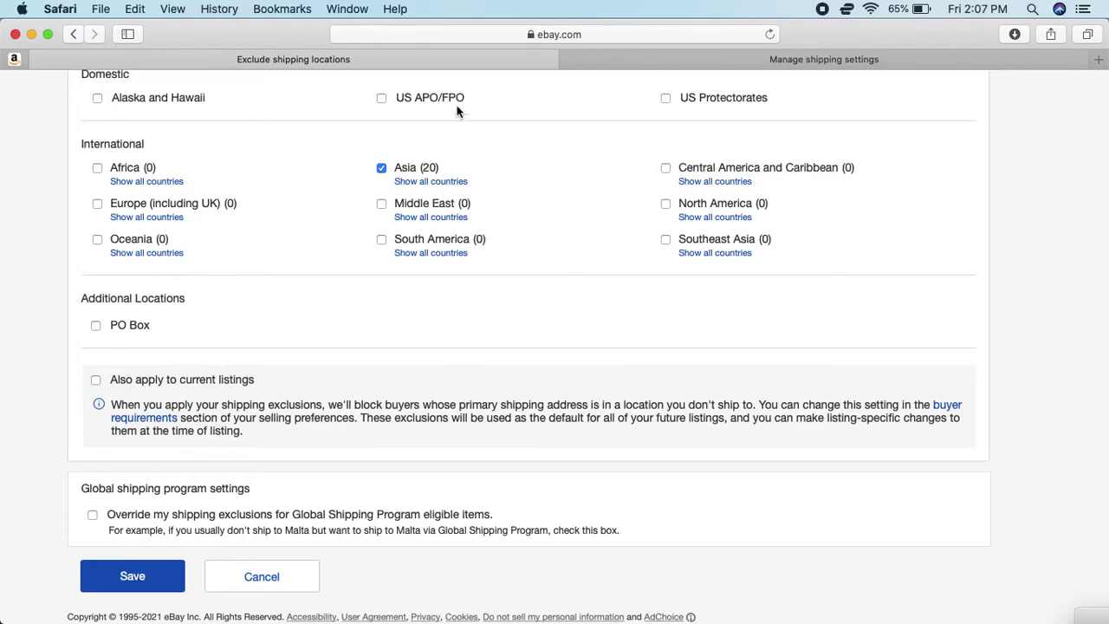
Untick Asia so every international region shows 0 excluded countries
click(381, 169)
scroll(224, 459, down, 2)
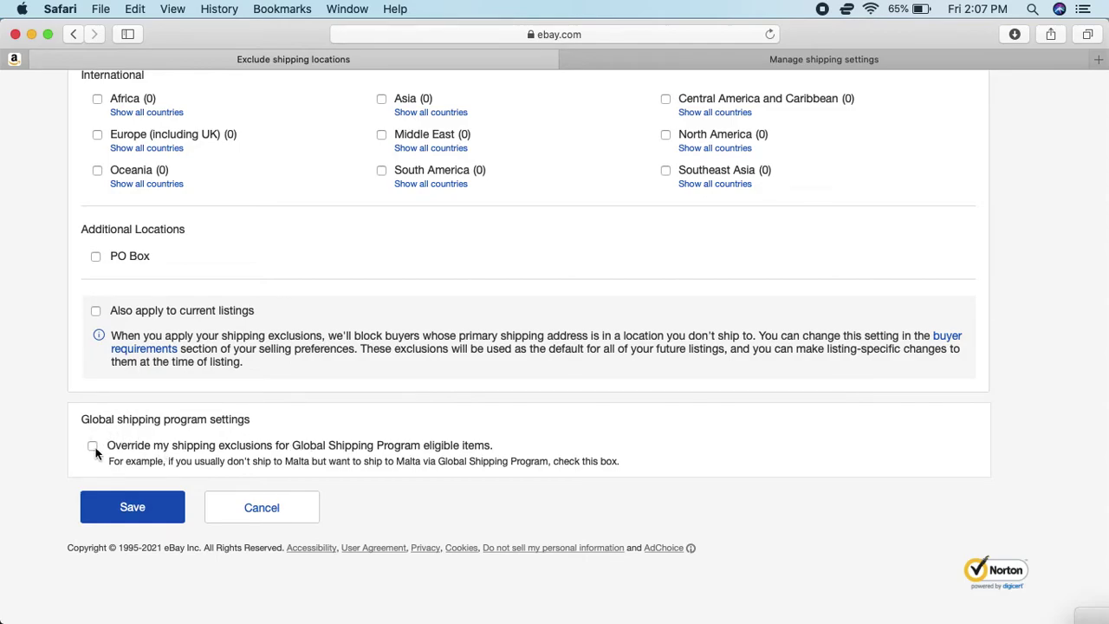
Re-exclude Asia and turn off the Global Shipping Program exclusion override
click(382, 100)
scroll(410, 151, up, 1)
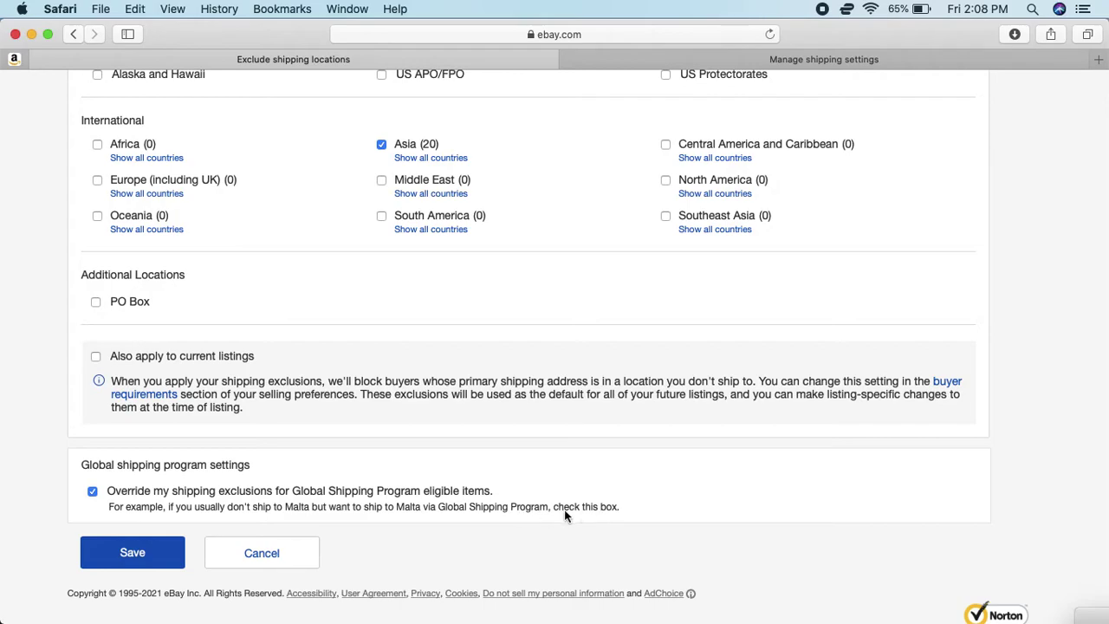
click(92, 491)
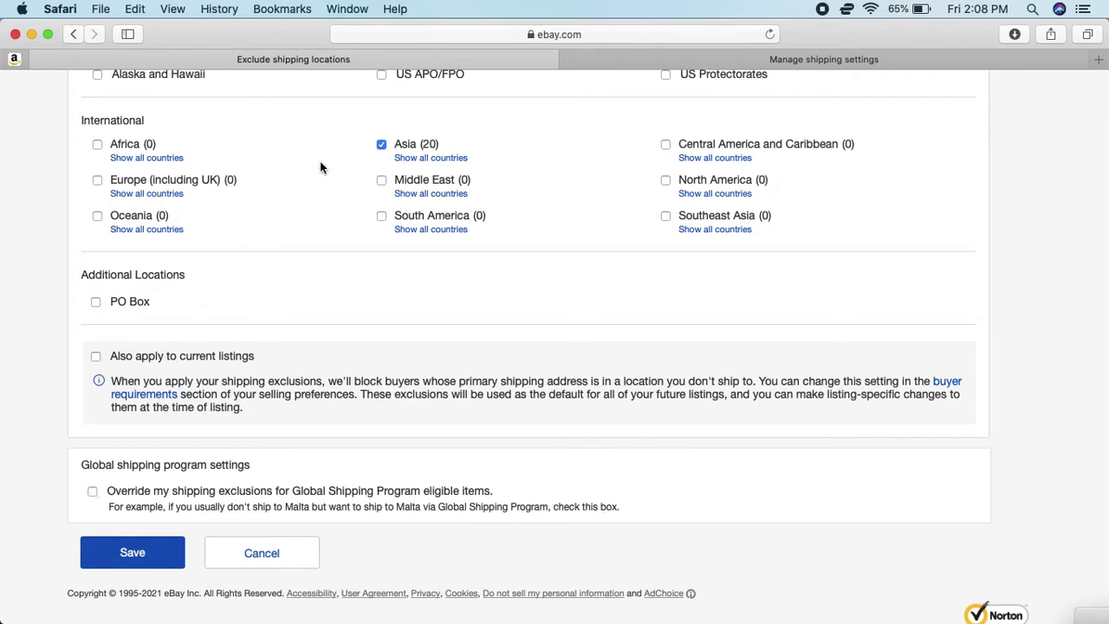
click(381, 144)
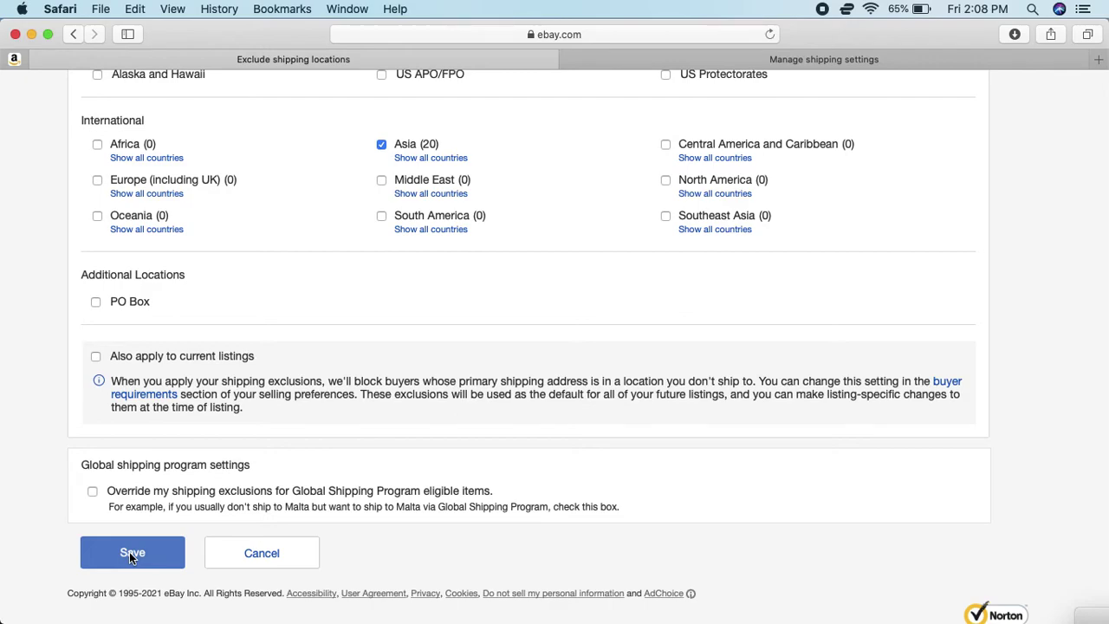
Untick Asia, leaving no regions excluded, and scroll down to the Save button
click(382, 145)
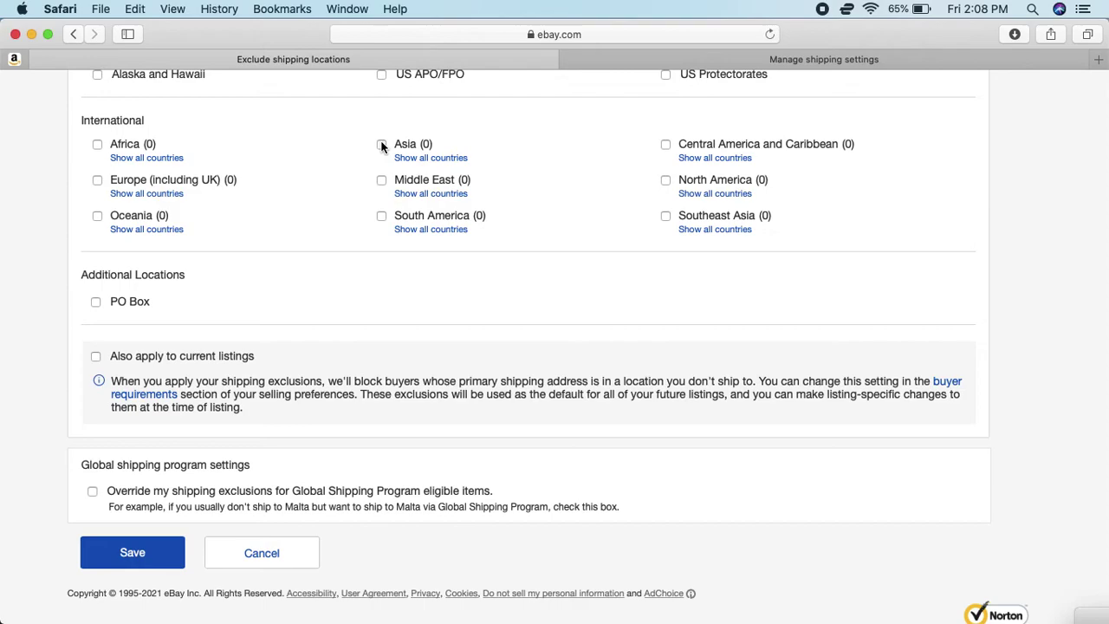
scroll(382, 146, up, 3)
scroll(381, 145, down, 4)
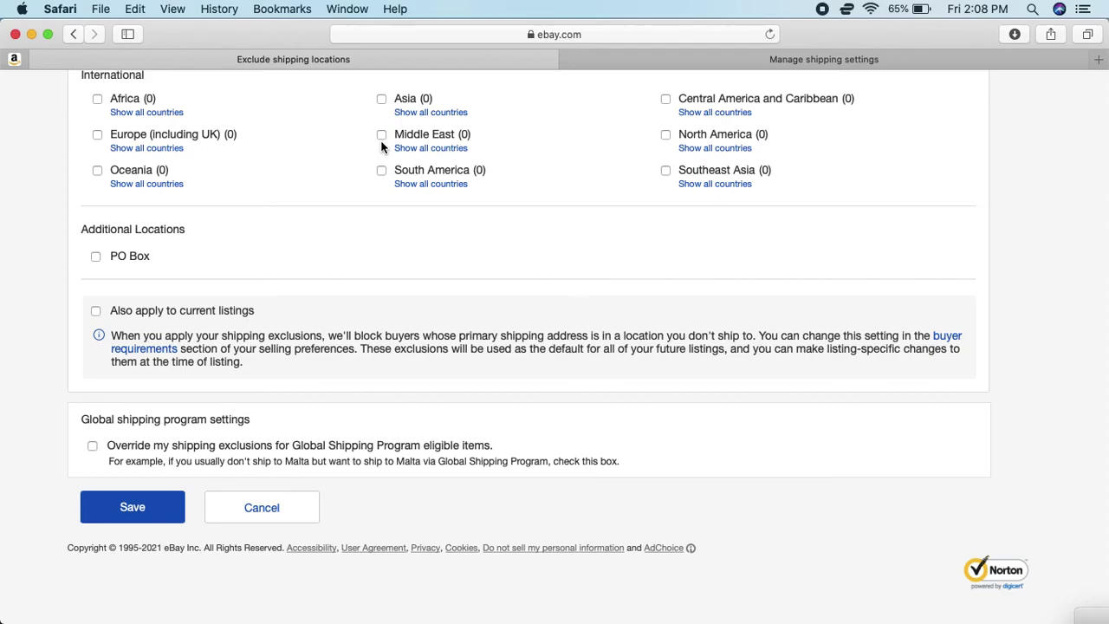
scroll(381, 145, up, 5)
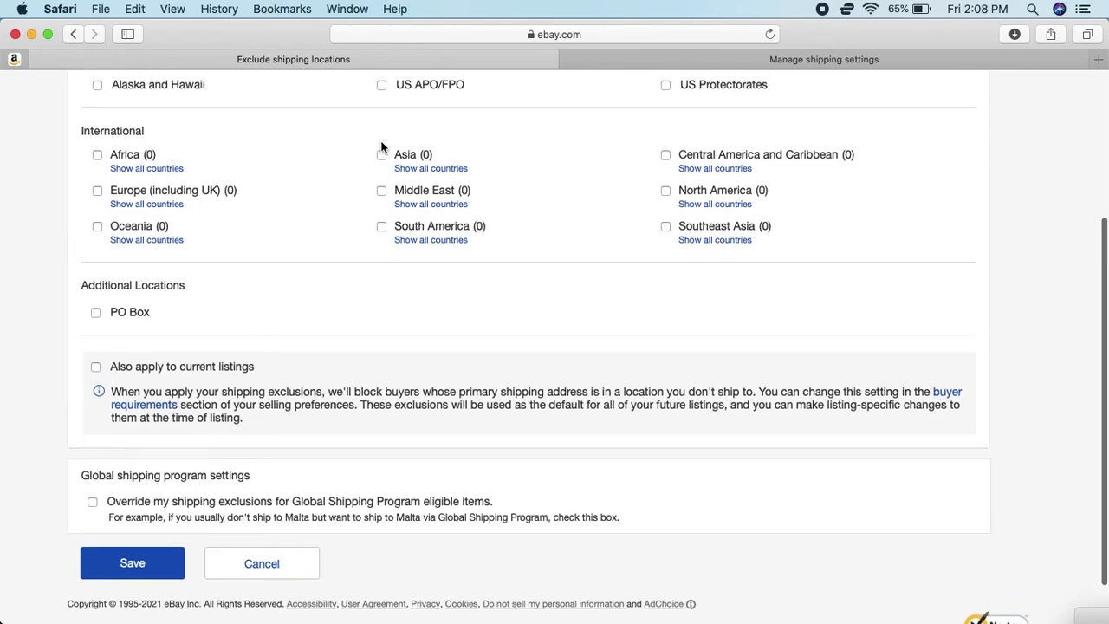
scroll(381, 146, down, 2)
scroll(381, 148, down, 2)
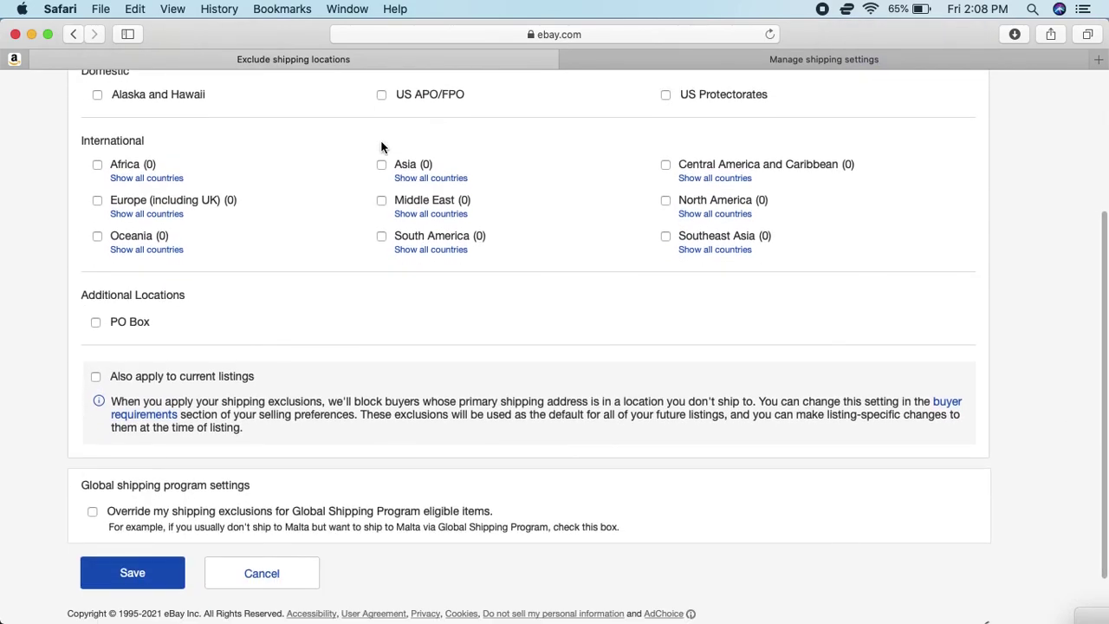